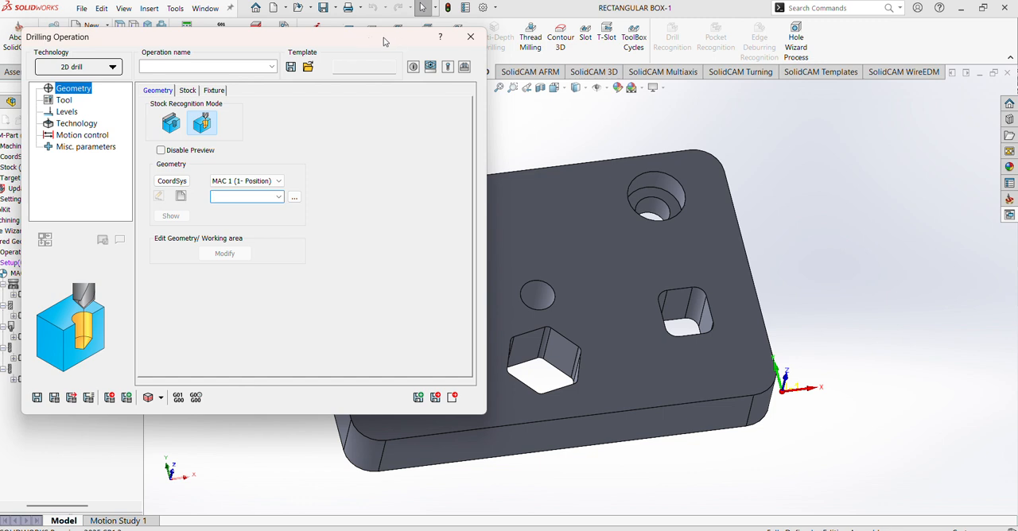
- Define a new drill geometry from the plate's central round hole and the smaller bore of the counterbored hole
left_click_drag(379, 40, 370, 144)
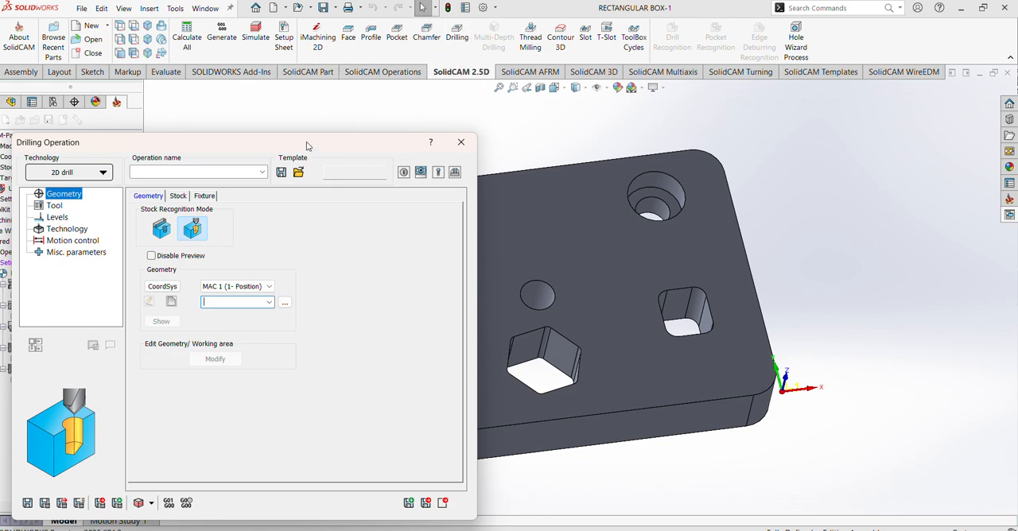
left_click_drag(307, 140, 310, 42)
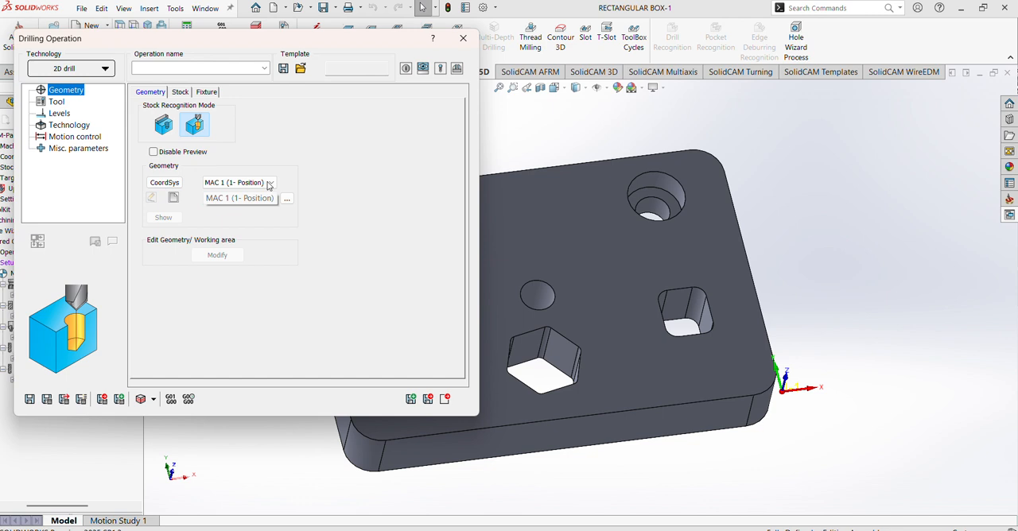
left_click(173, 198)
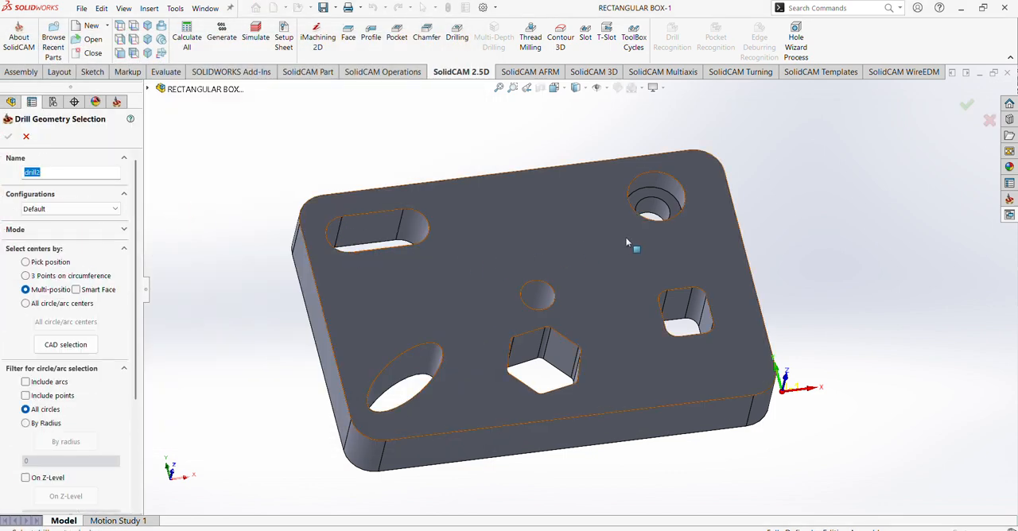
scroll(589, 280, "up", 3)
scroll(589, 282, "down", 4)
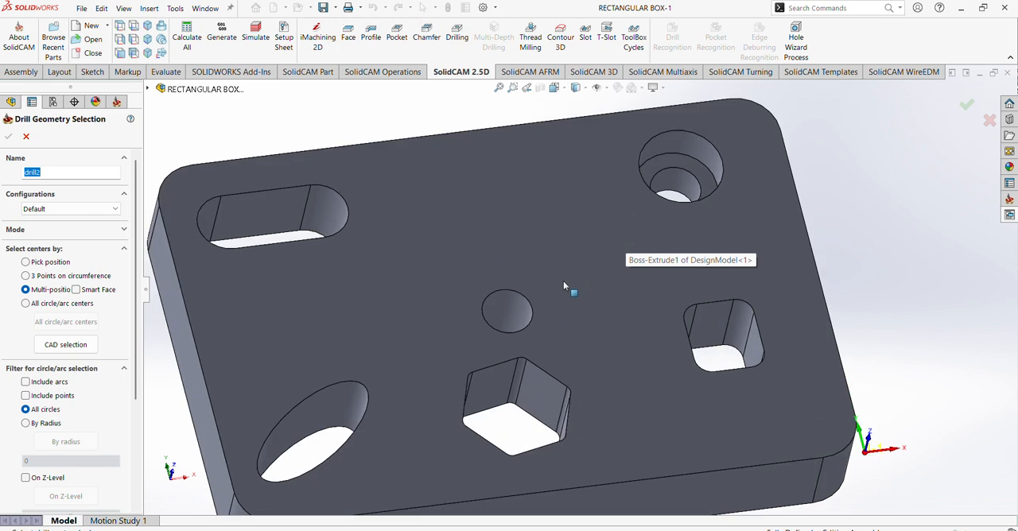
scroll(558, 285, "up", 3)
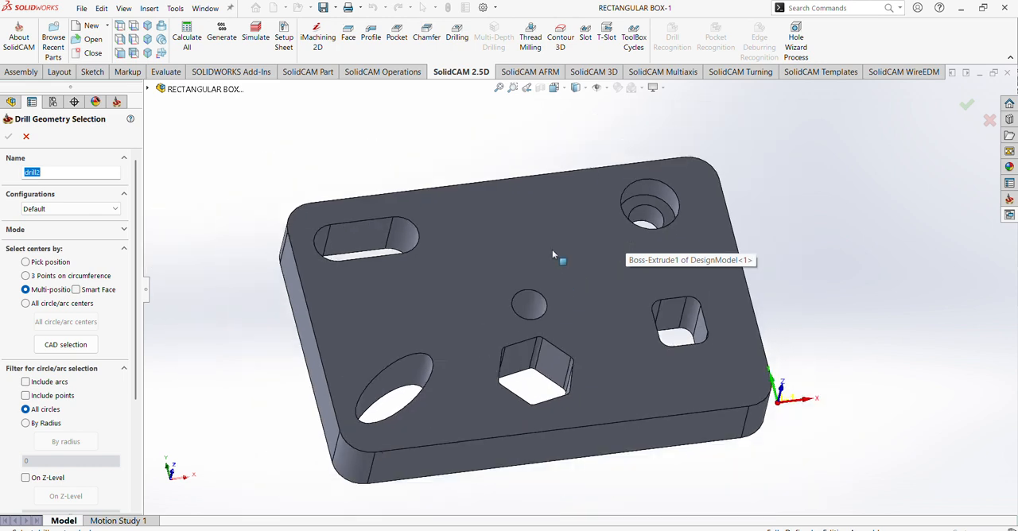
scroll(568, 280, "down", 2)
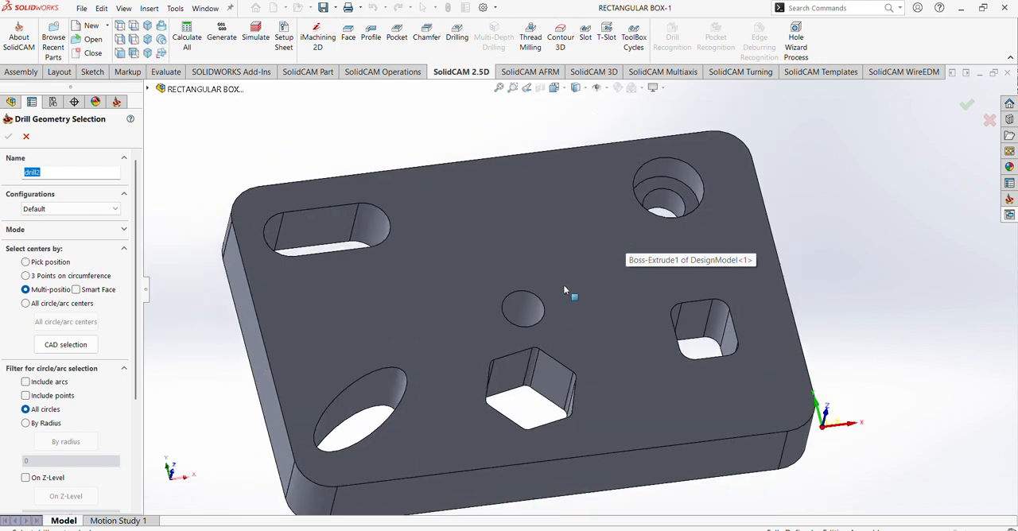
left_click(528, 312)
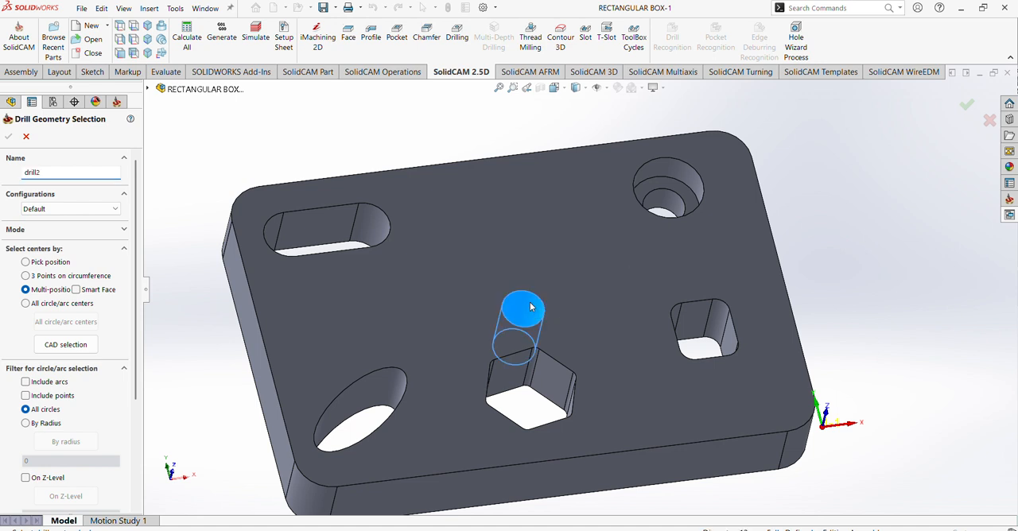
left_click(666, 206)
scroll(666, 206, "up", 2)
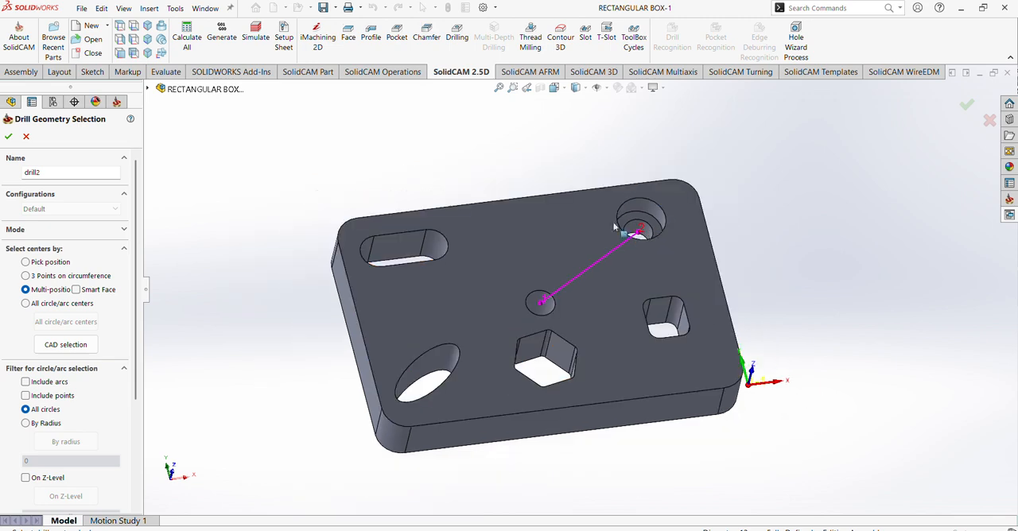
left_click(8, 137)
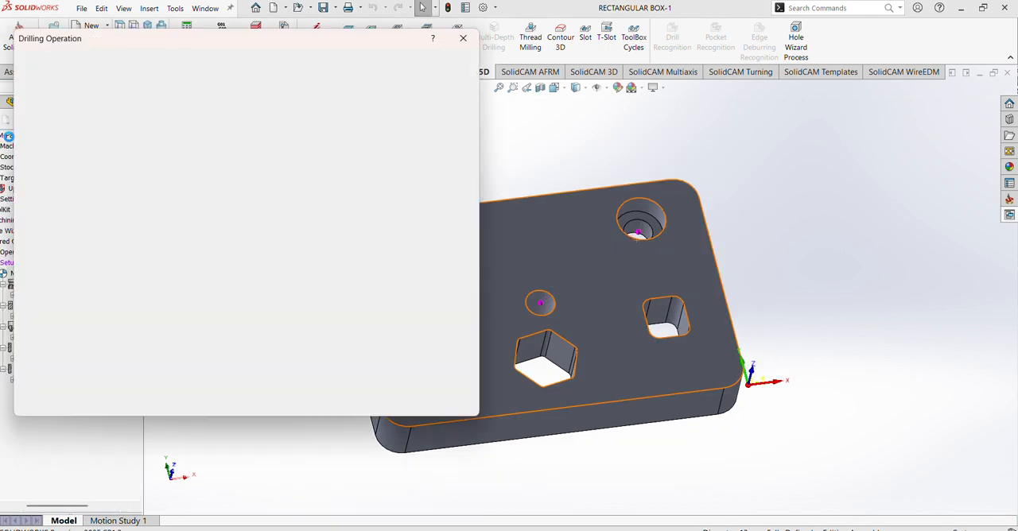
- Add a new drill to the operation's tool table and set its diameter to 12 mm
left_click(61, 104)
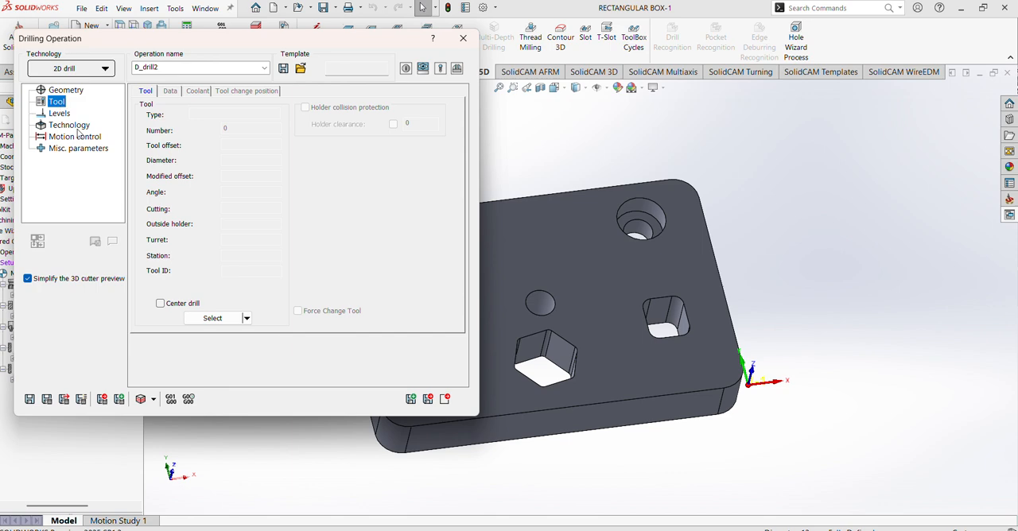
left_click(207, 317)
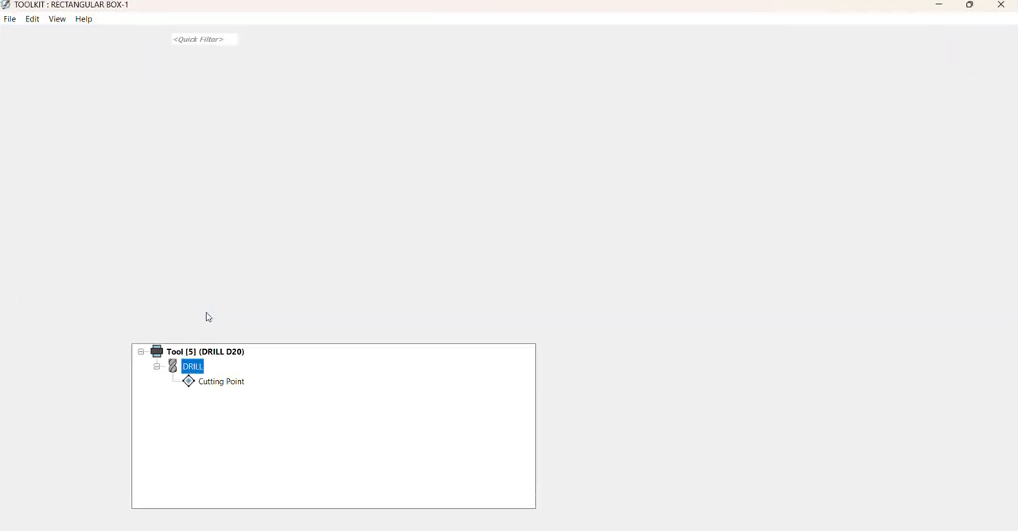
double_click(77, 276)
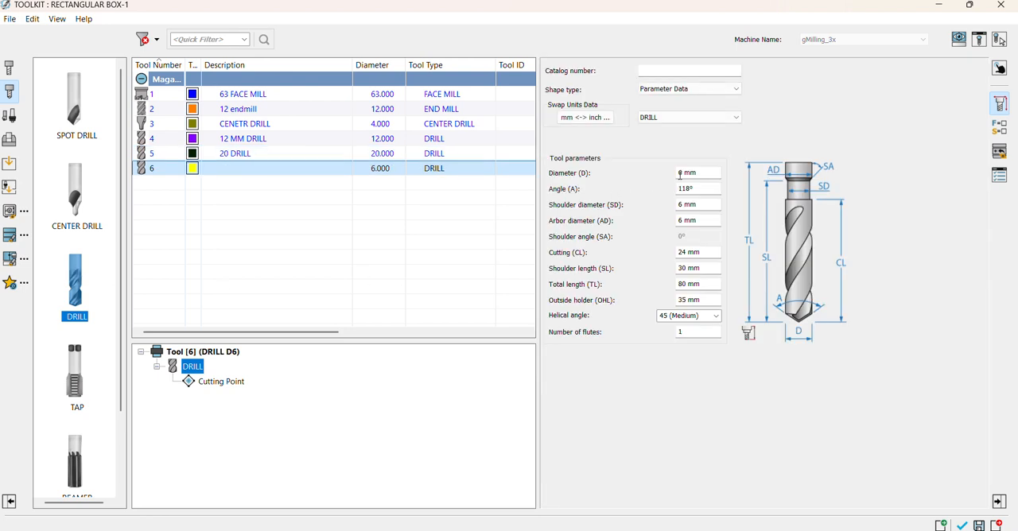
left_click(682, 173)
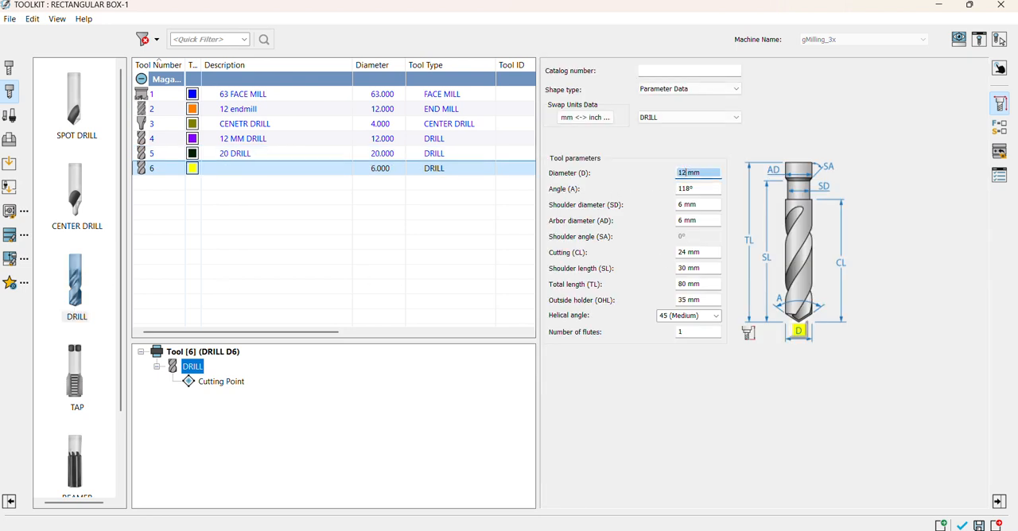
key("Tab")
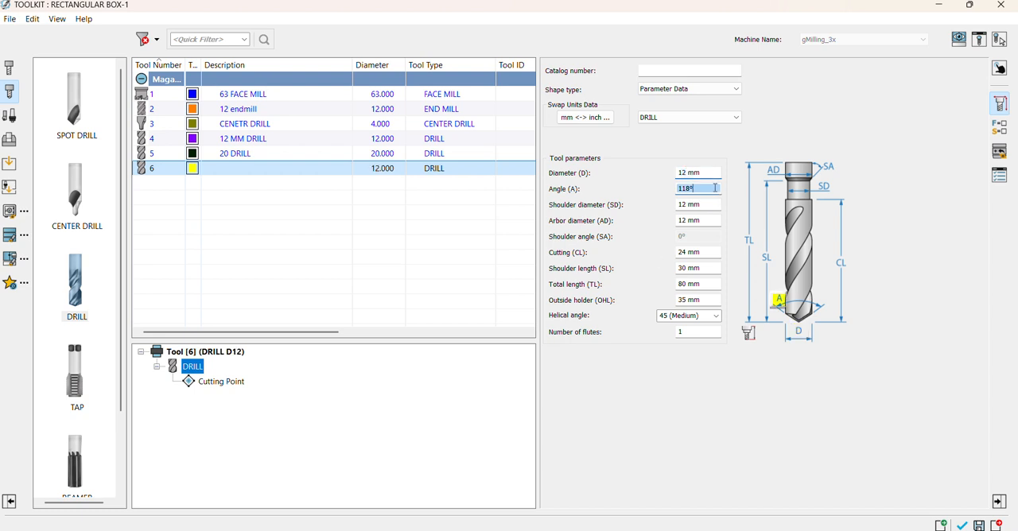
- Describe the new drill as "12 DRILL" and assign it to the drilling operation
left_click(999, 176)
left_click(661, 166)
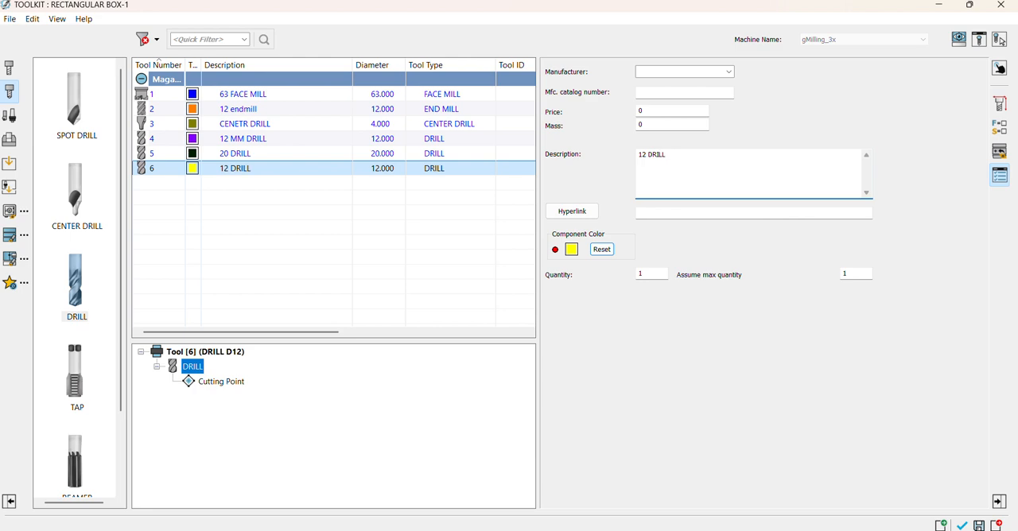
left_click(961, 526)
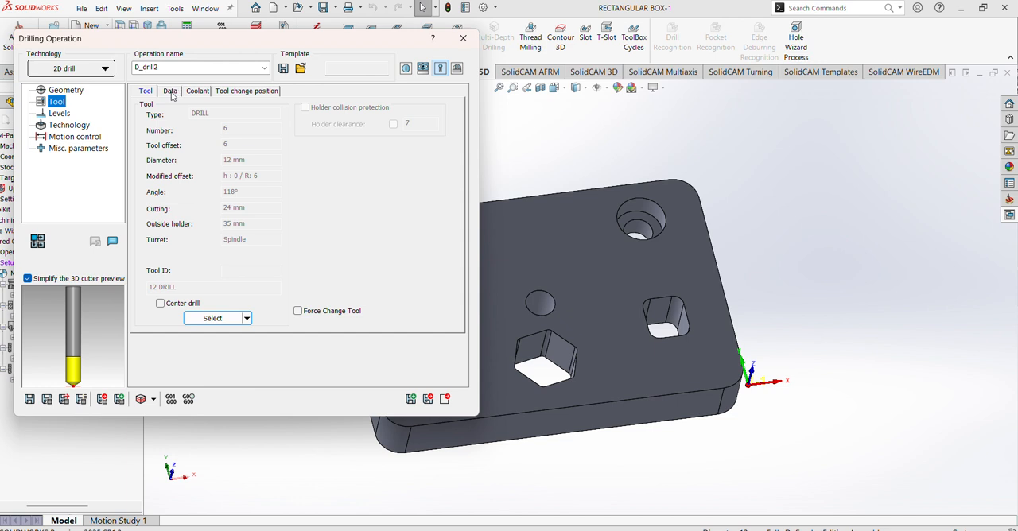
- Enter the 12 mm drill's Z feed and spindle speed in the operation's tool data
left_click(170, 92)
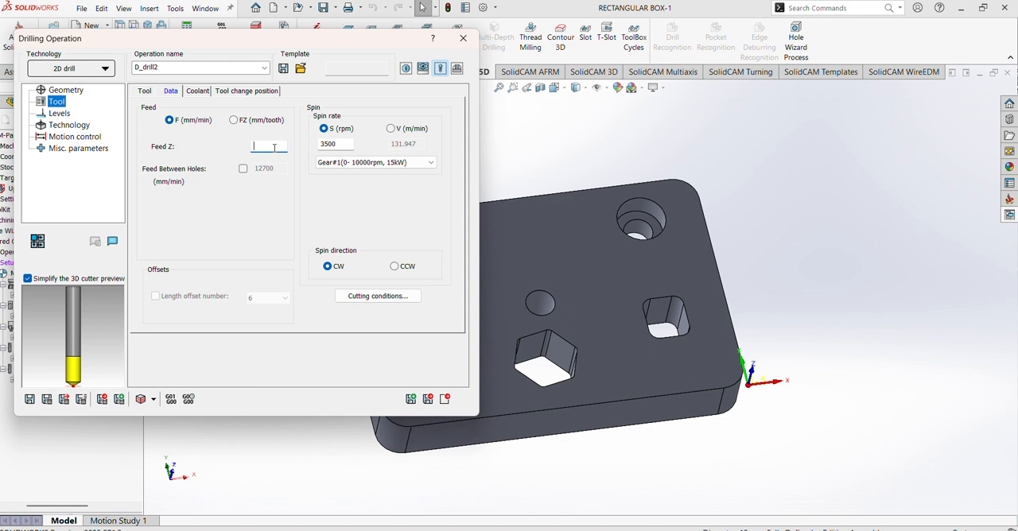
left_click(344, 147)
key("BackSpace")
key("BackSpace")
- Define the drilling operation's upper level from the plate's top face
left_click(65, 116)
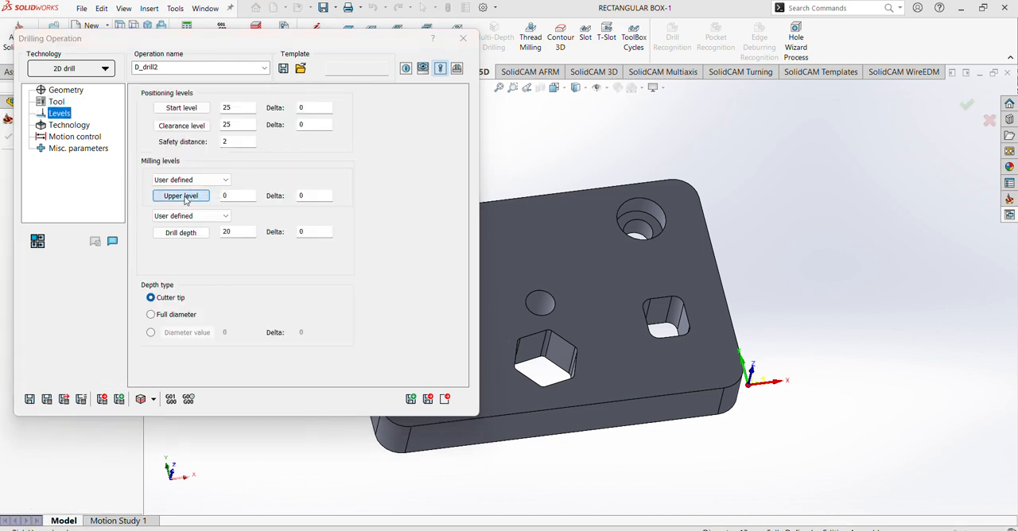
left_click(181, 196)
left_click(582, 247)
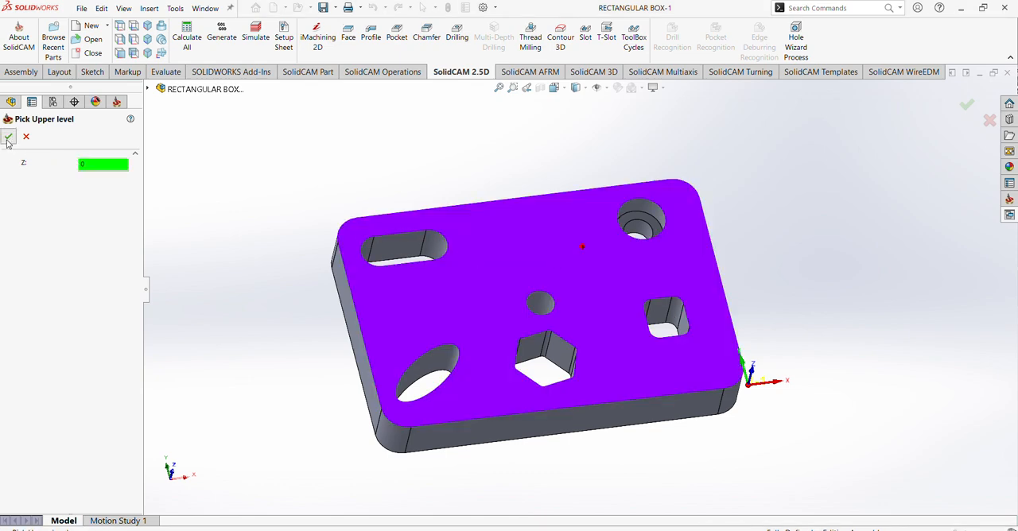
left_click(8, 136)
- Define the drill depth by picking the plate's bottom face
left_click(181, 232)
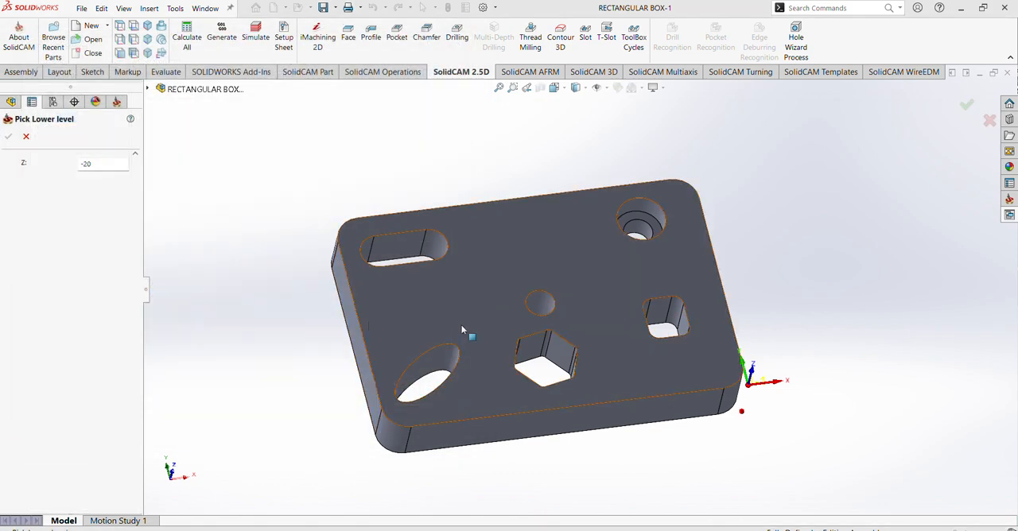
middle_click_drag(460, 324, 530, 144)
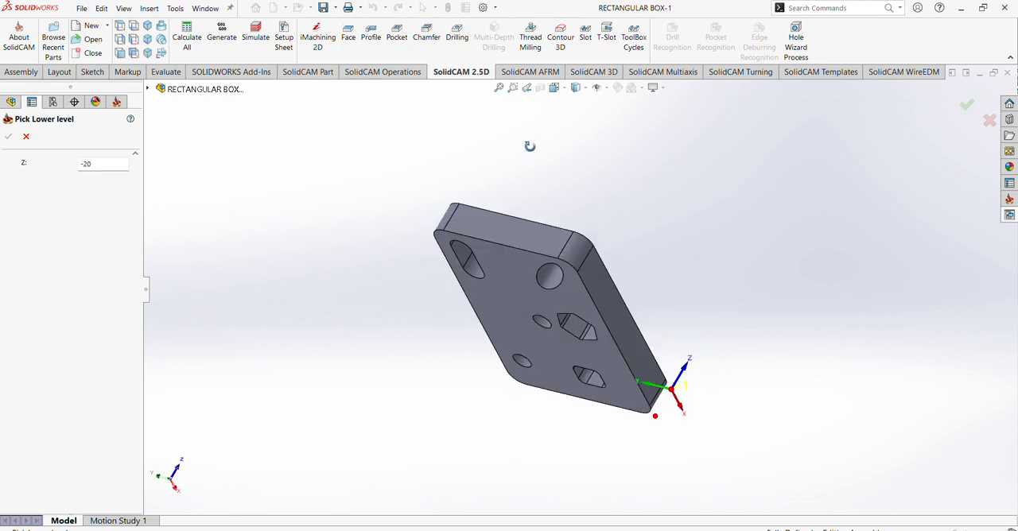
left_click(525, 267)
left_click(8, 136)
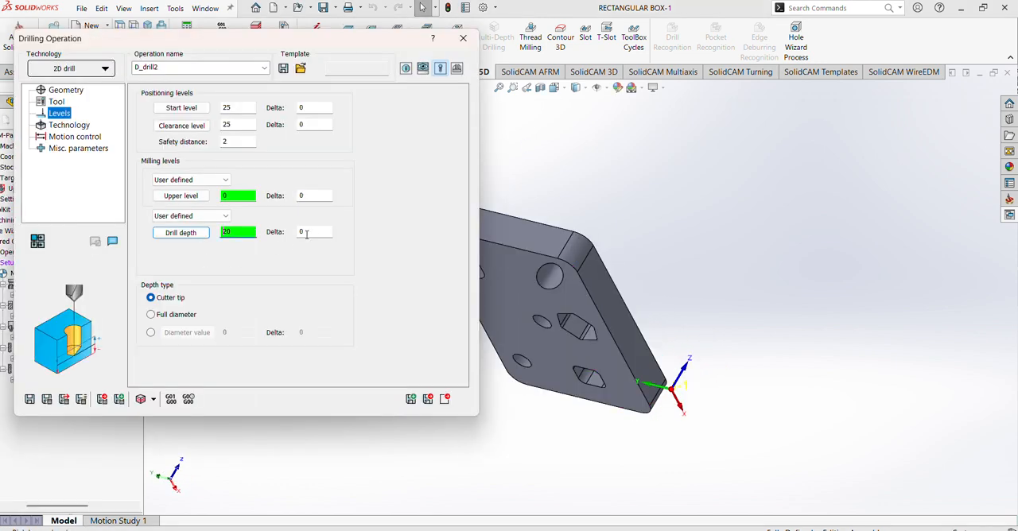
- Set the drill depth delta to -9 and the depth type to full diameter
left_click(316, 231)
type("-9")
scroll(625, 190, "up", 4)
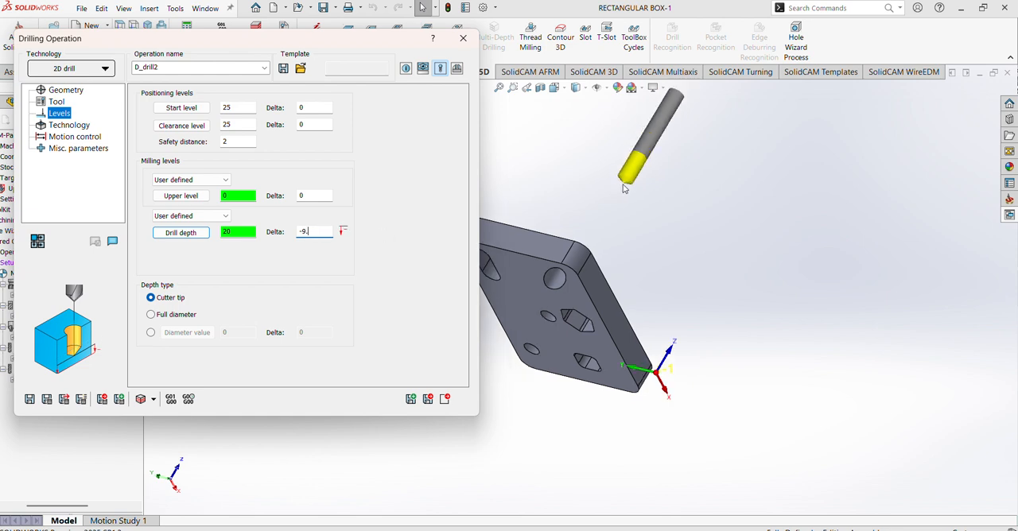
middle_click_drag(604, 256, 545, 338)
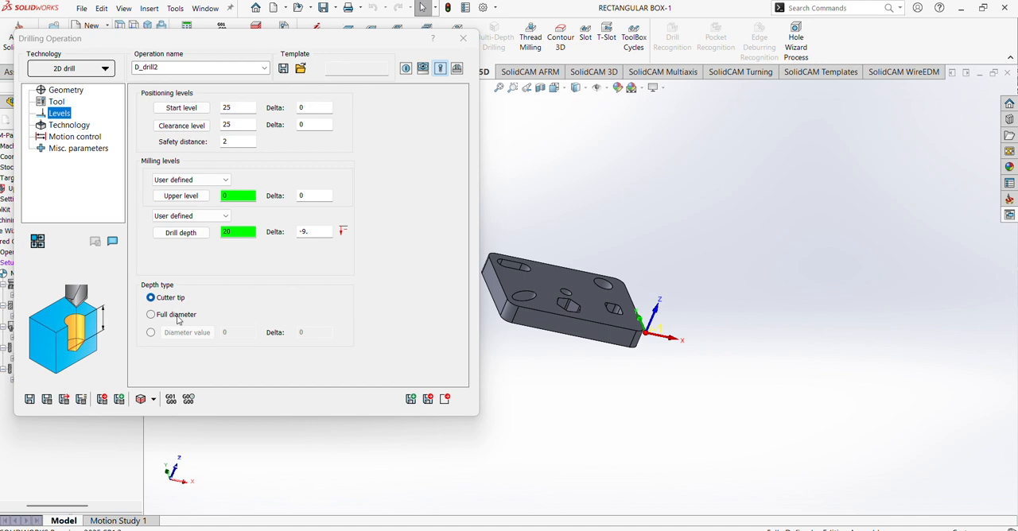
left_click(151, 314)
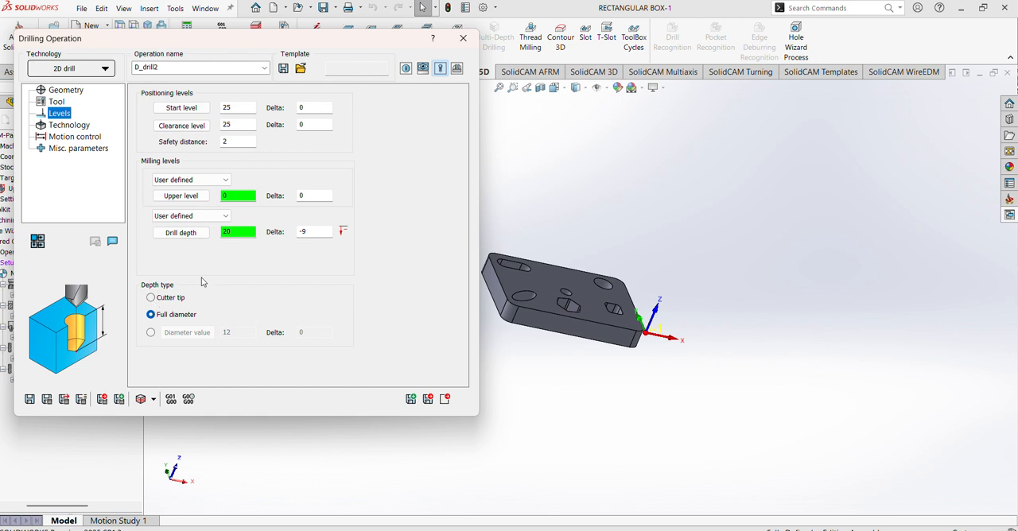
- Choose the G83 drill cycle and set its step down to 2
left_click(78, 128)
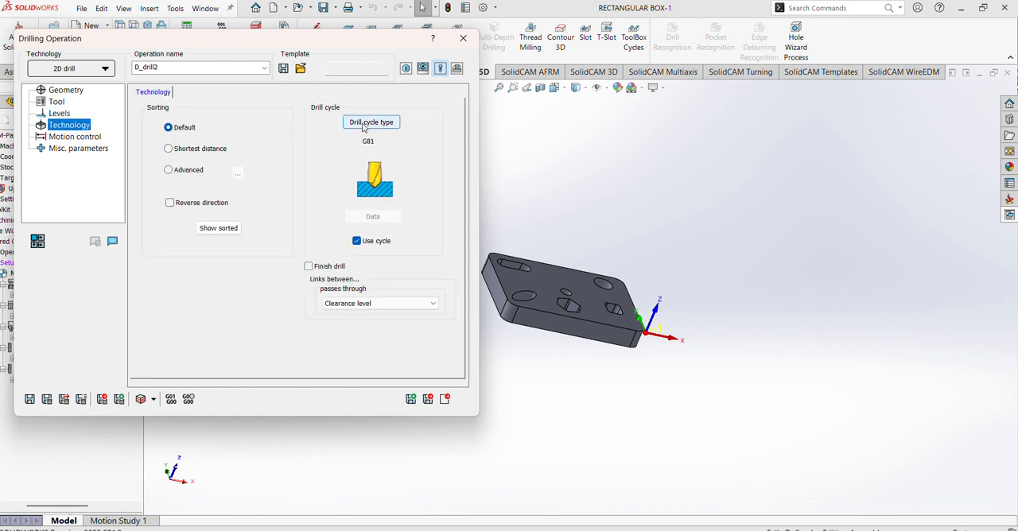
left_click(371, 122)
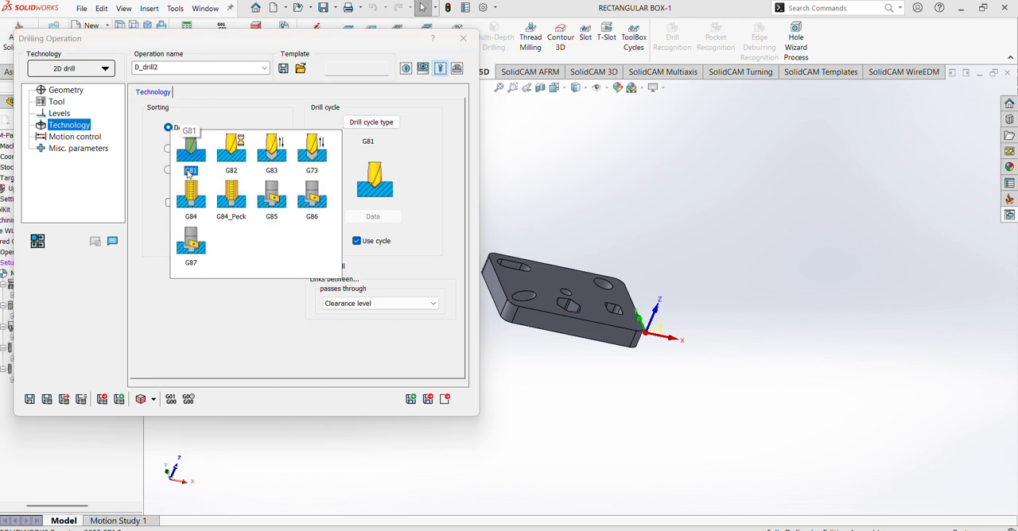
left_click(272, 153)
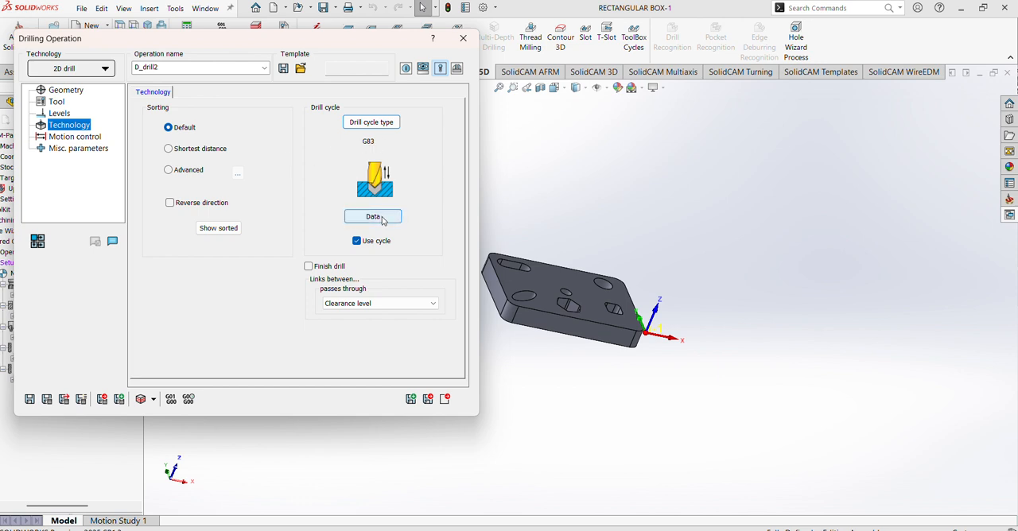
left_click(373, 216)
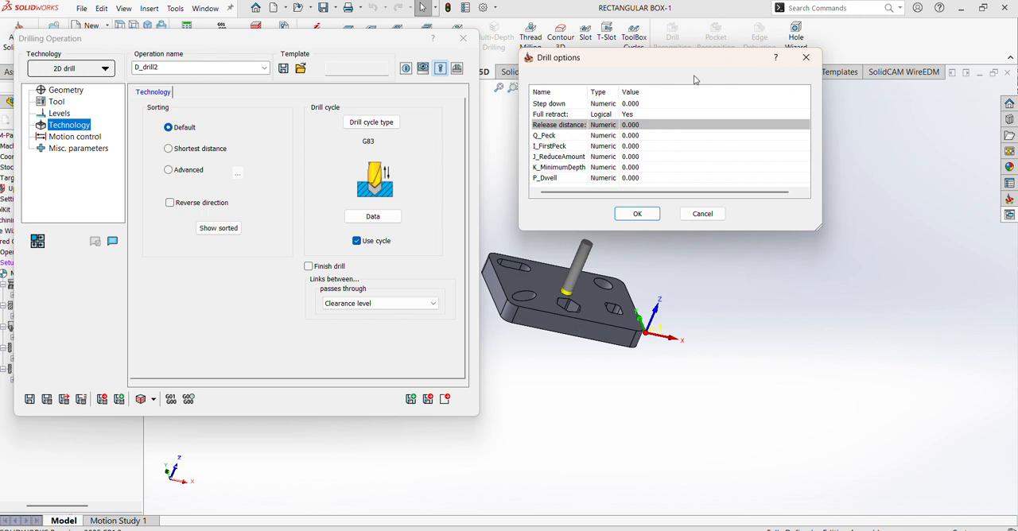
left_click(628, 104)
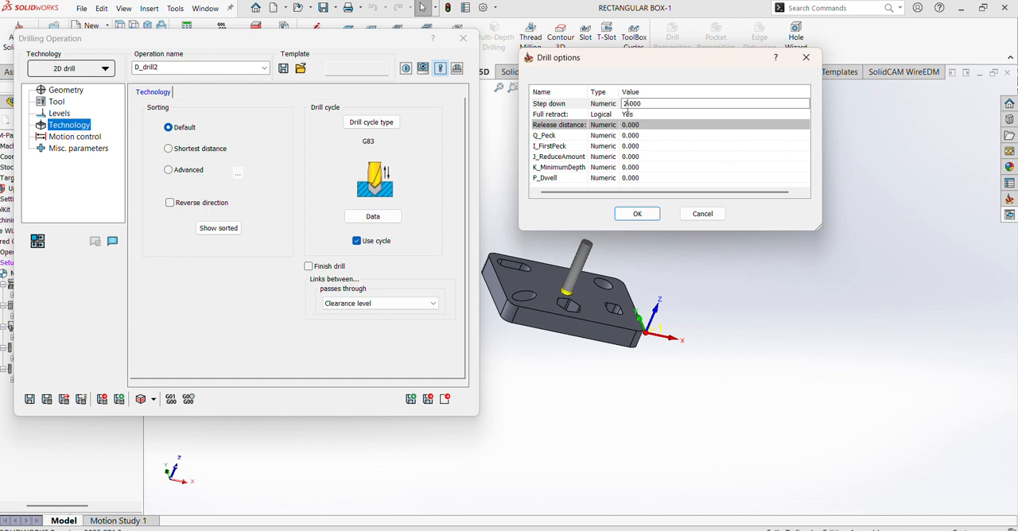
left_click(640, 214)
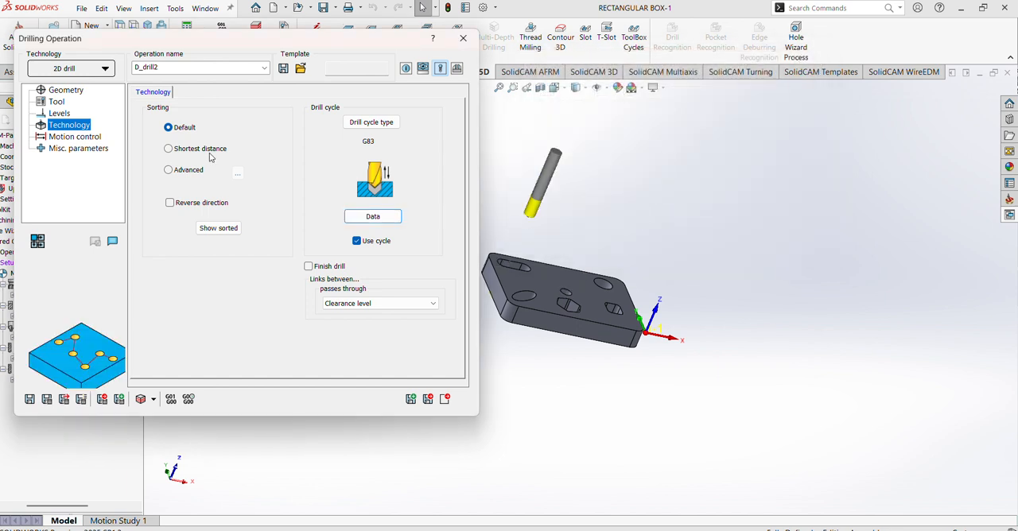
- Save and calculate the drilling operation, accepting a depth below the CoordSys lower level, and inspect the toolpath at both holes
left_click(47, 399)
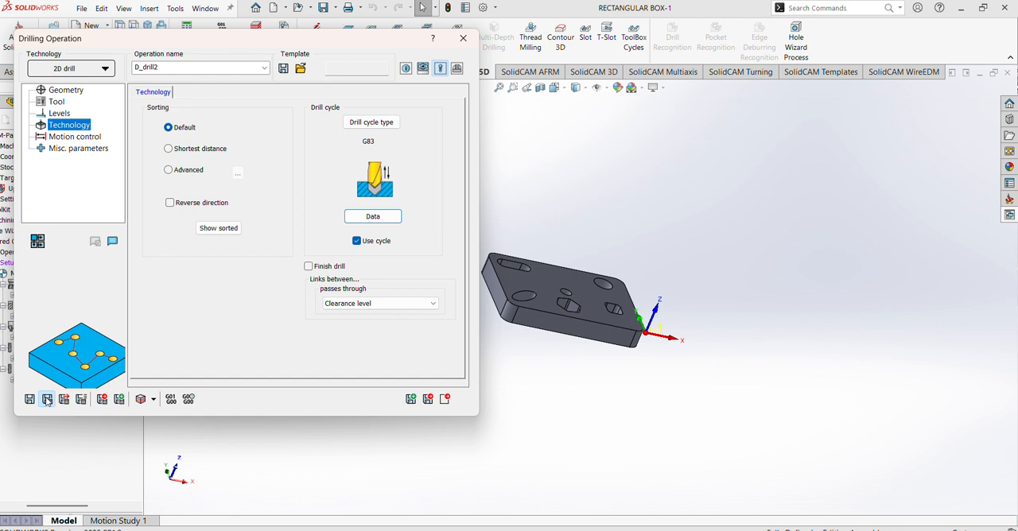
left_click(98, 391)
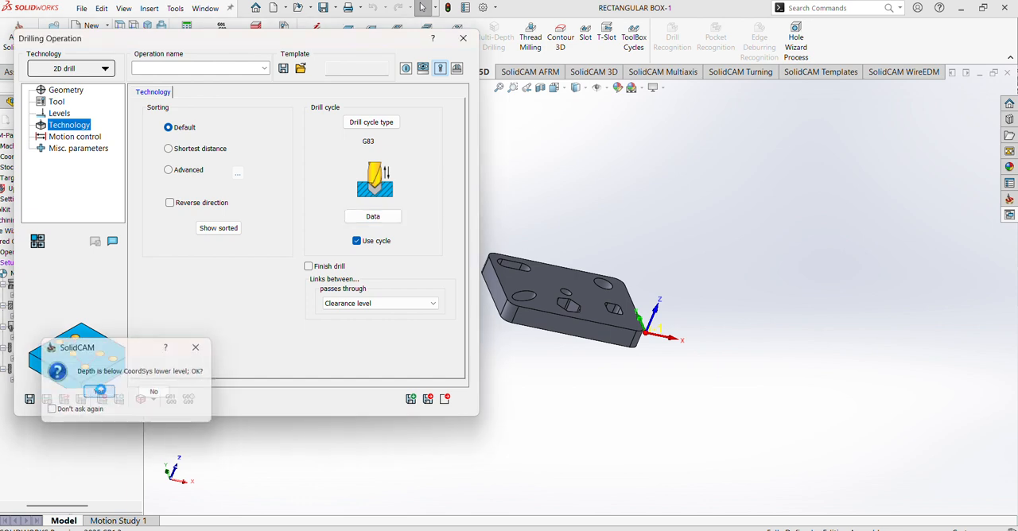
middle_click_drag(588, 326, 572, 404)
scroll(590, 325, "down", 1)
scroll(590, 325, "down", 2)
scroll(598, 284, "up", 2)
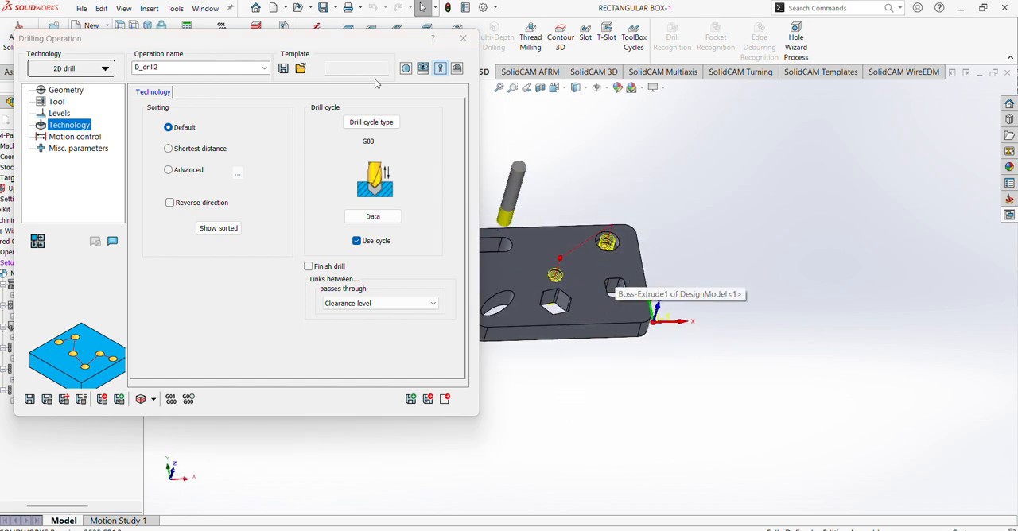
scroll(562, 275, "down", 3)
middle_click_drag(646, 259, 577, 281)
scroll(577, 281, "down", 3)
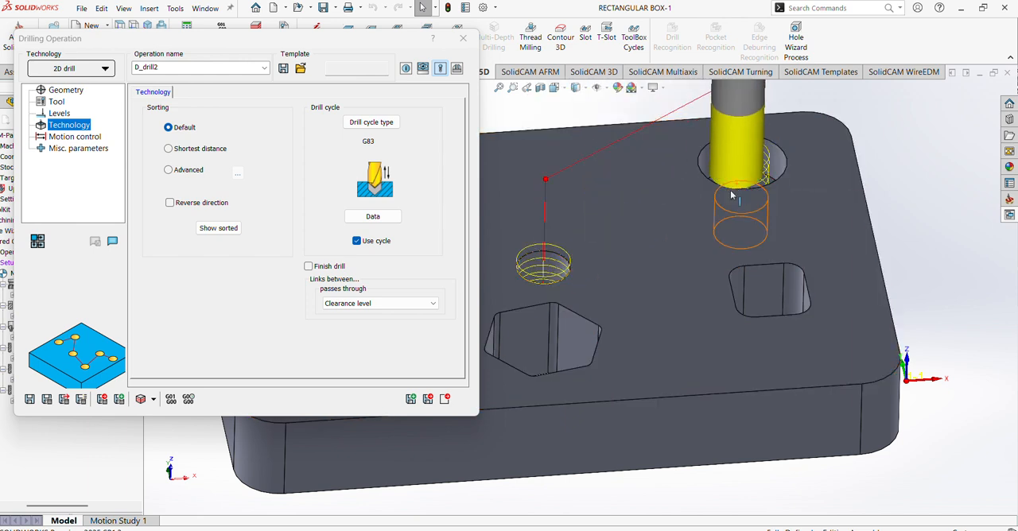
- Simulate the drilling operation in SolidVerify at a reduced simulation speed, raising the speed partway through the run
left_click(122, 400)
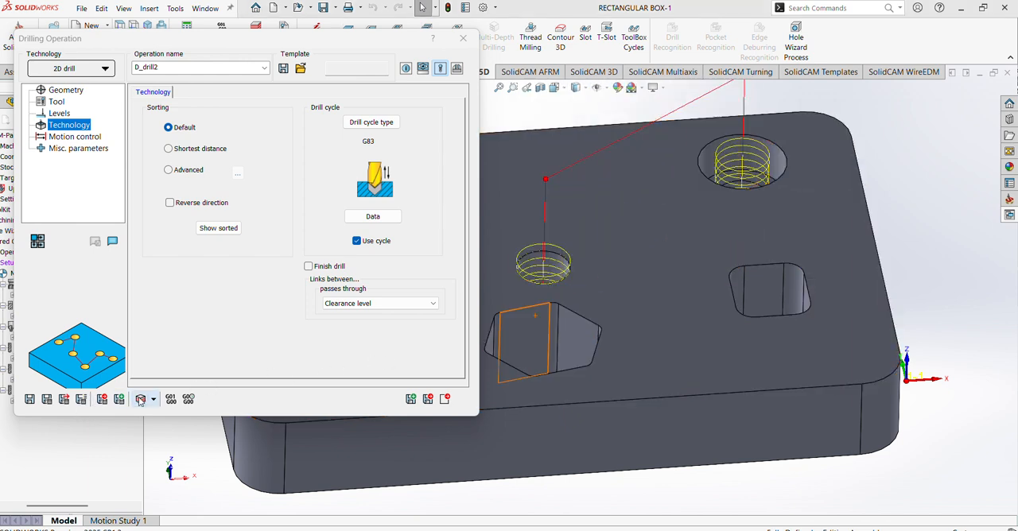
left_click(103, 392)
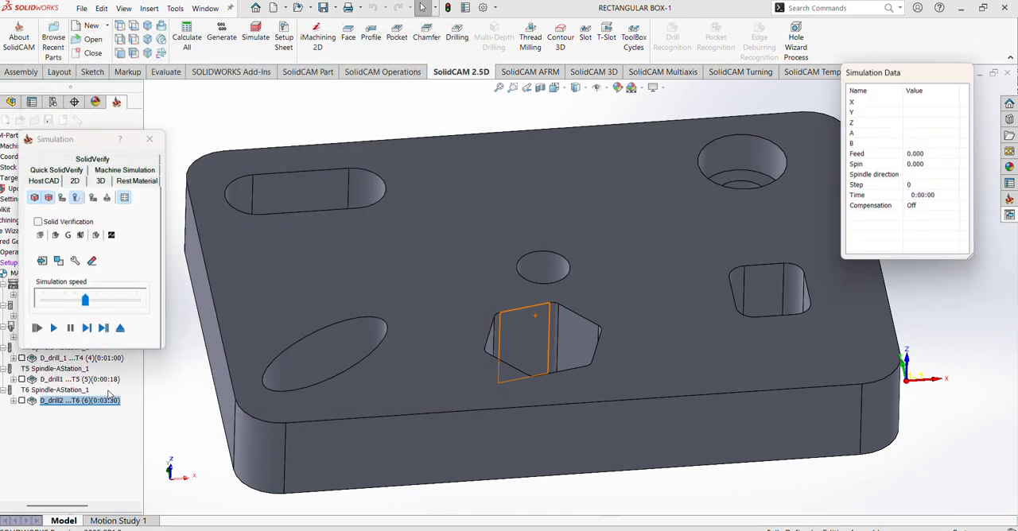
left_click(101, 167)
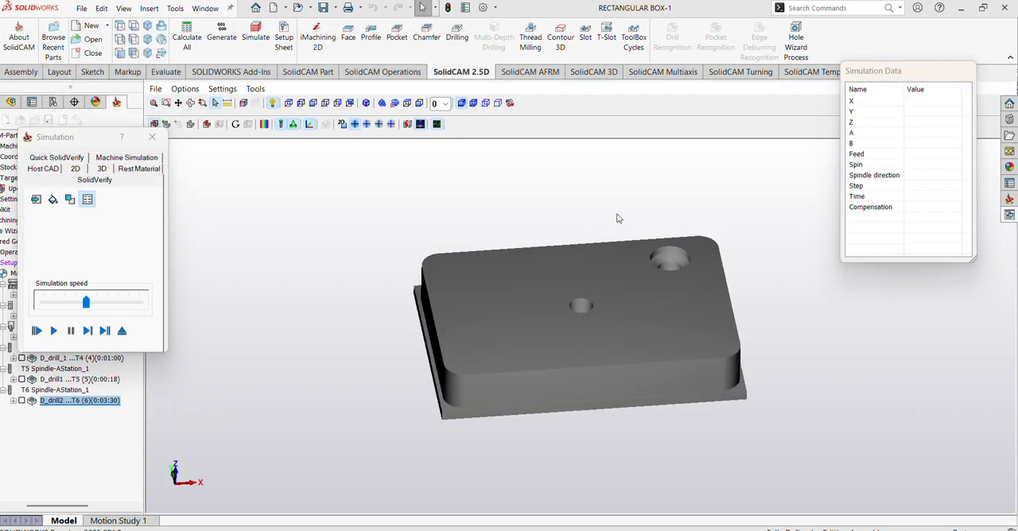
left_click(59, 309)
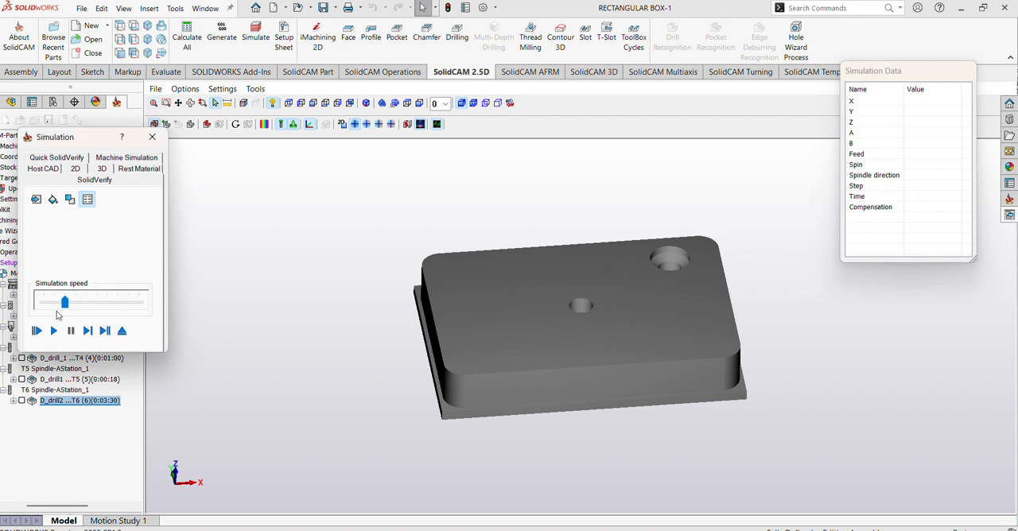
left_click(52, 332)
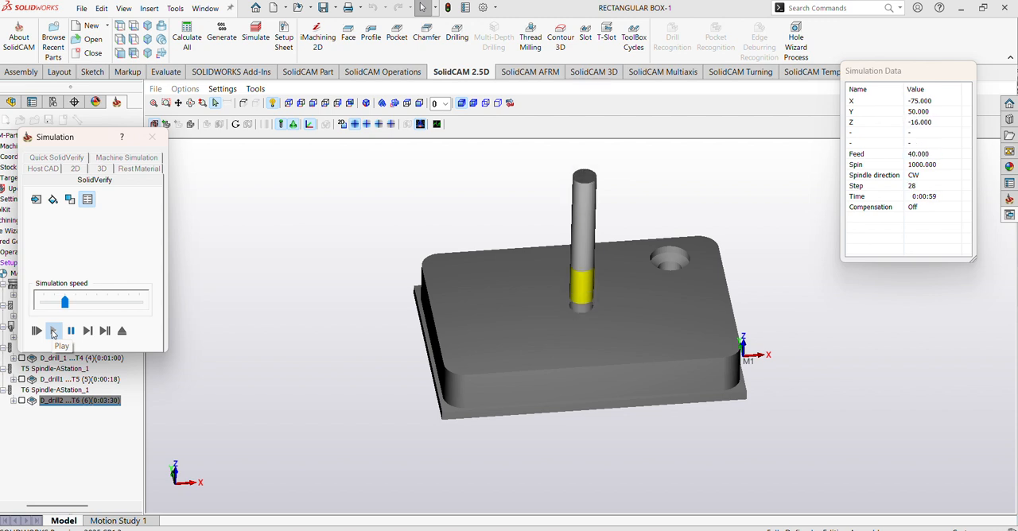
left_click(91, 307)
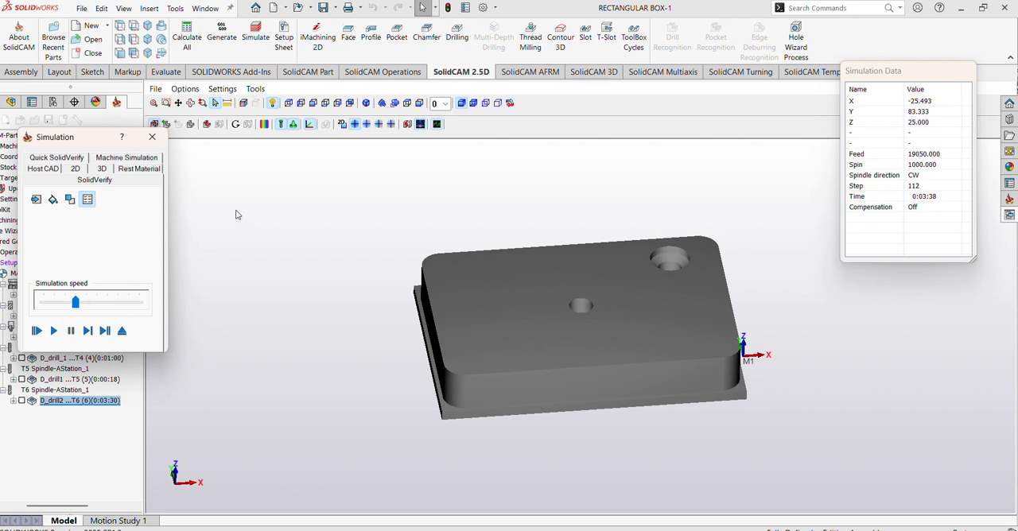
- Compare the machined stock with the target model, inspect the drilled holes, and exit the simulation
left_click(264, 124)
left_click(785, 124)
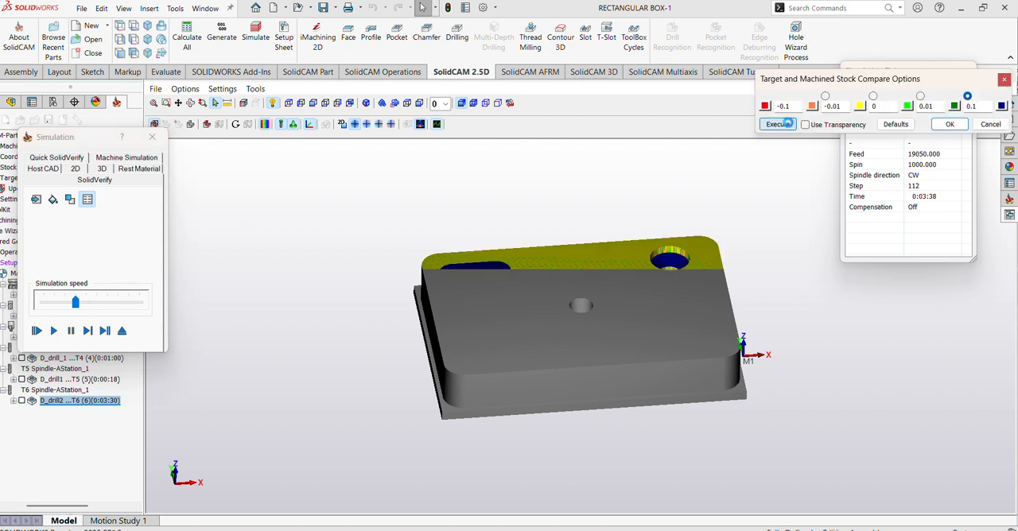
mouse_move(648, 238)
middle_mouse_down()
mouse_move(634, 310)
mouse_move(635, 274)
middle_mouse_up()
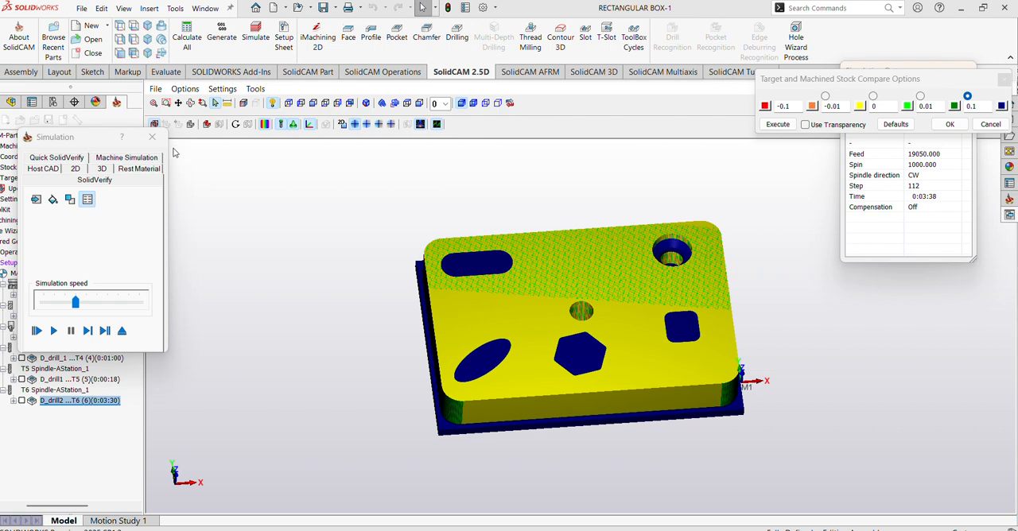
left_click(151, 138)
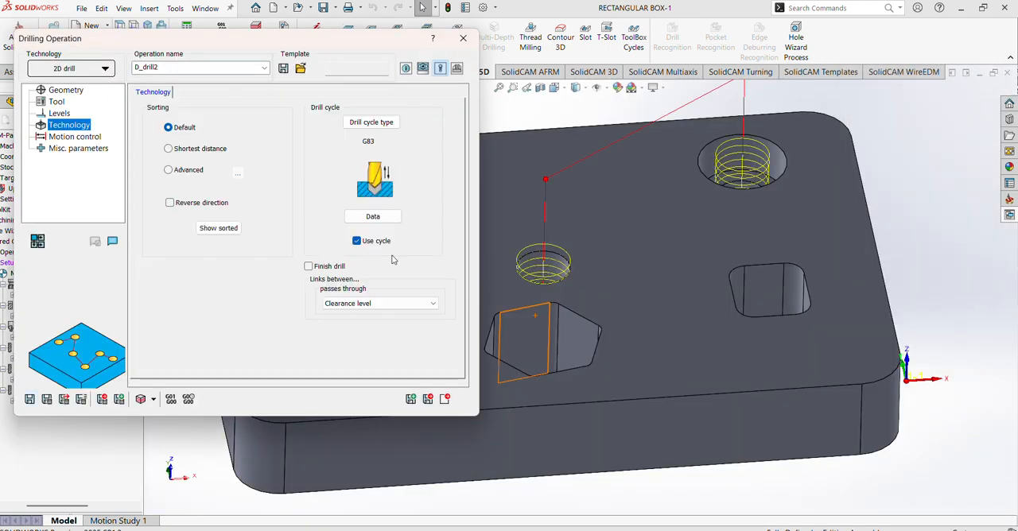
left_click_drag(241, 49, 301, 64)
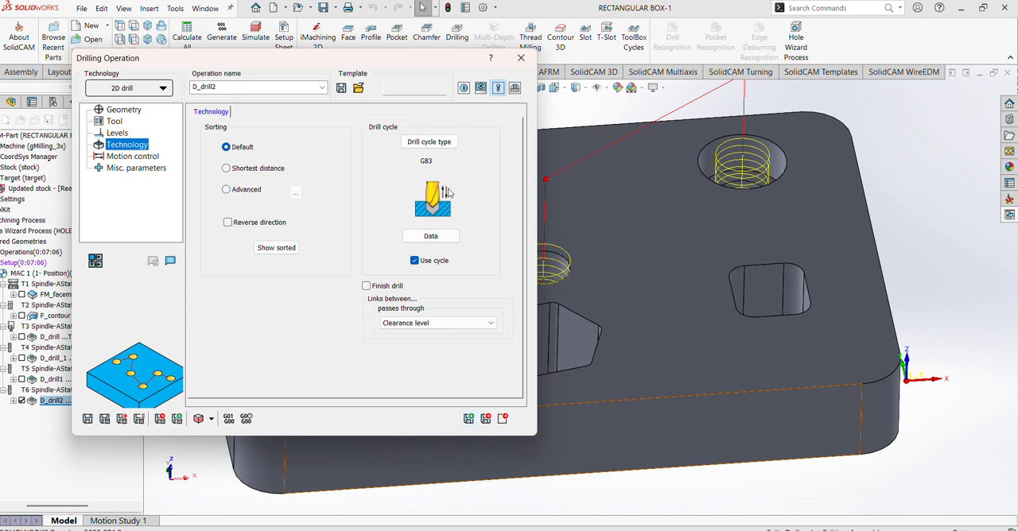
left_click_drag(382, 68, 361, 77)
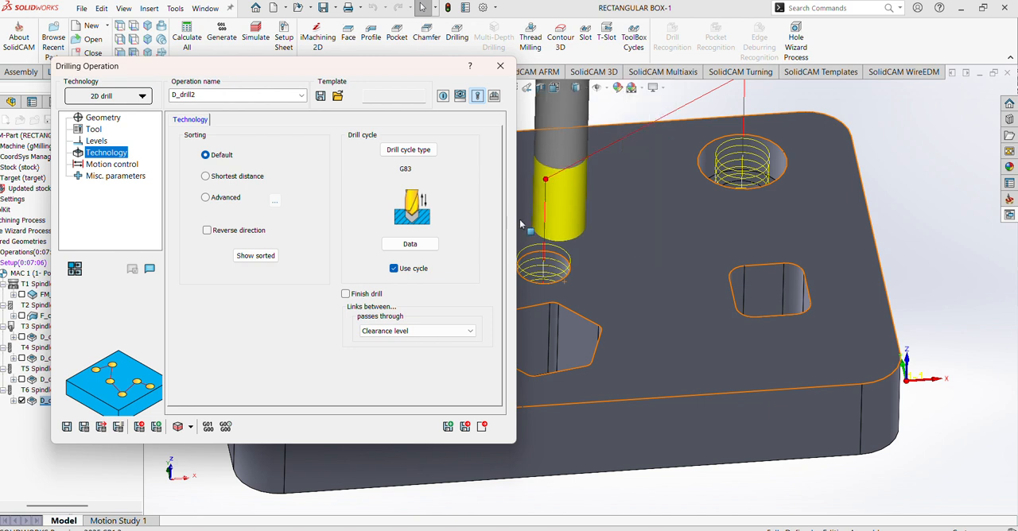